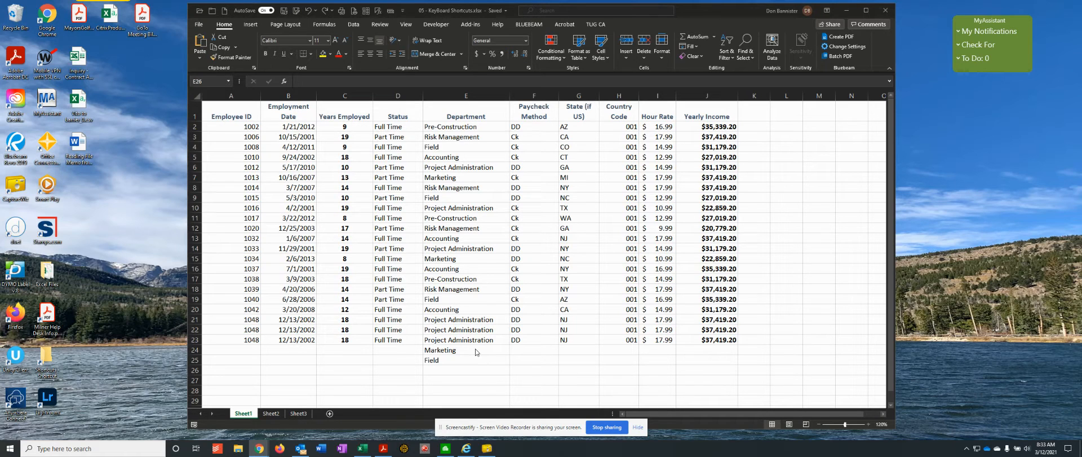
Clear the Marketing and Field entries below the Department data in cells E24:E25
{"action": "left_click_drag", "start_coordinate": [476, 351], "coordinate": [483, 362]}
{"action": "key", "text": "Delete"}
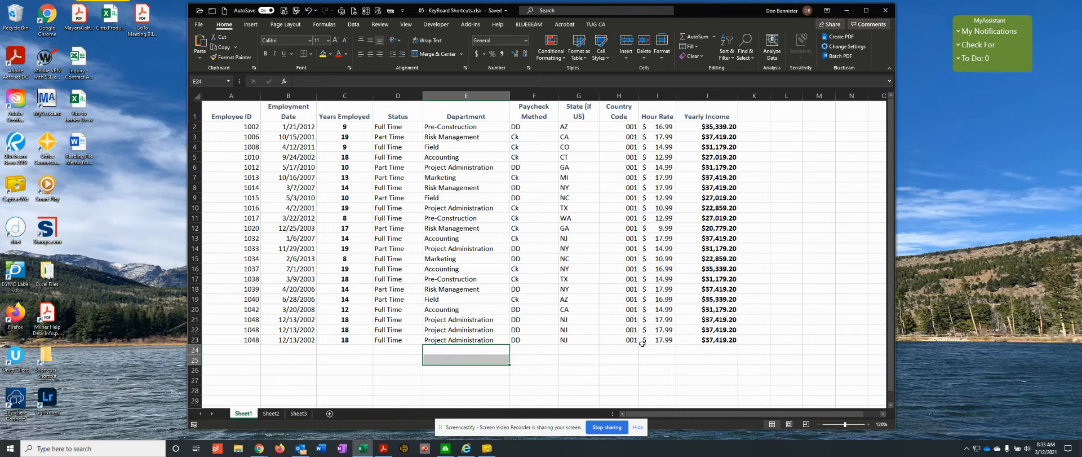
{"action": "left_click", "coordinate": [763, 273]}
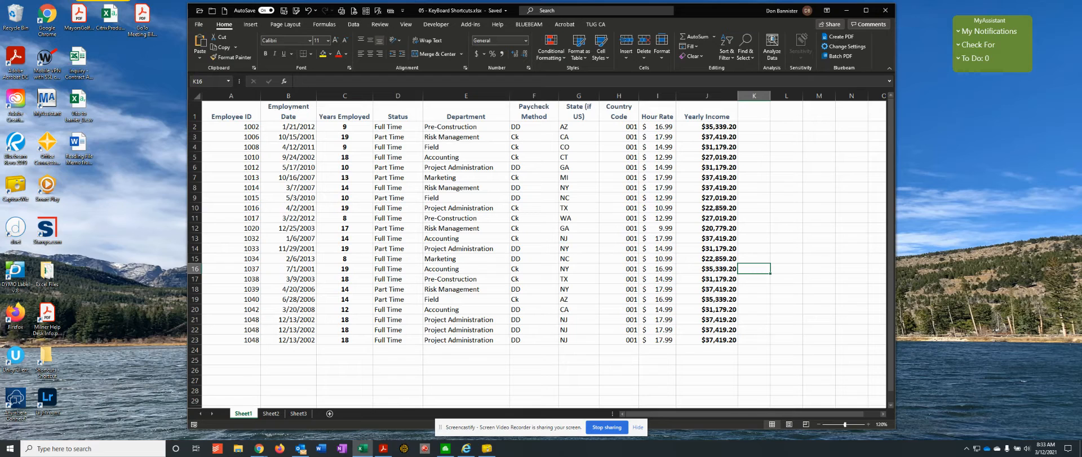
Fill row 24 from Employee ID through Yearly Income (A24:J24) with the values from the row above
{"action": "left_click_drag", "start_coordinate": [1081, 91], "coordinate": [521, 57]}
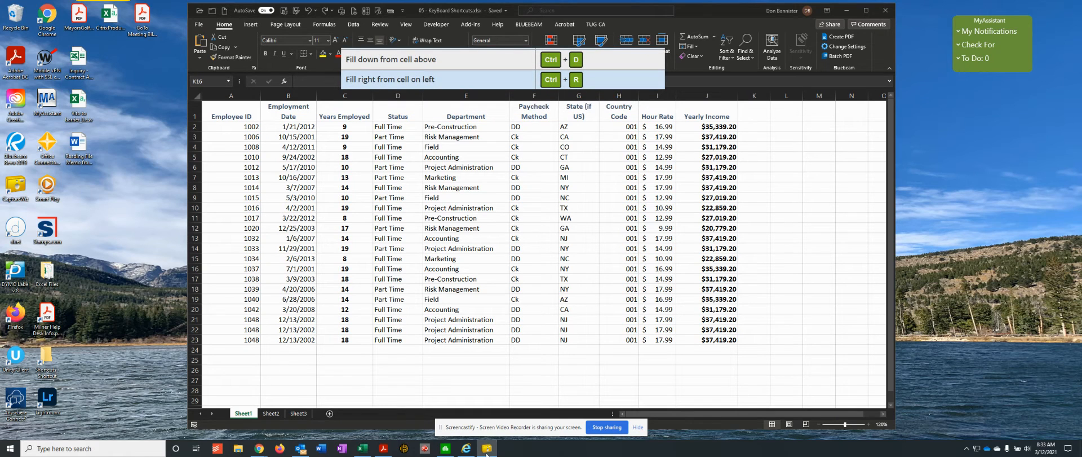
{"action": "left_click", "coordinate": [212, 350]}
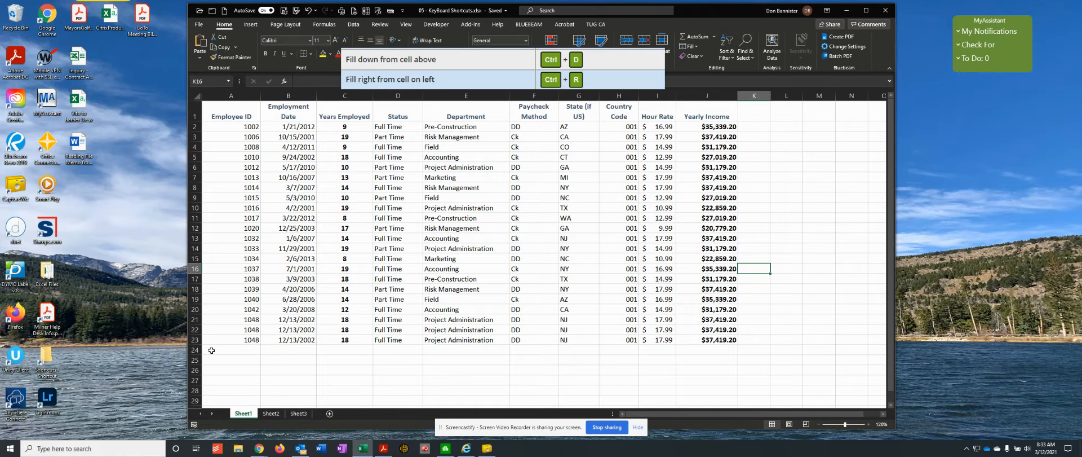
{"action": "left_click", "coordinate": [212, 350]}
{"action": "left_click_drag", "start_coordinate": [231, 350], "coordinate": [726, 356]}
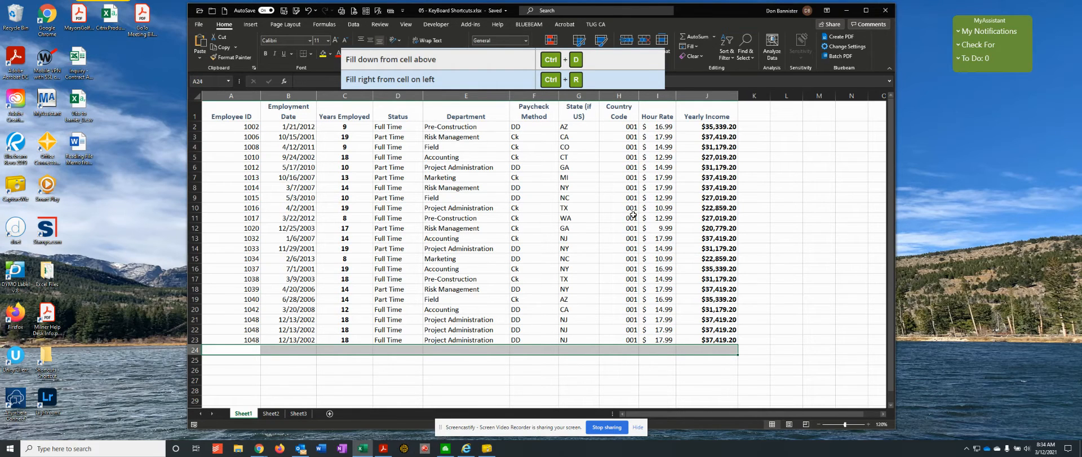
{"action": "key", "text": "ctrl+d"}
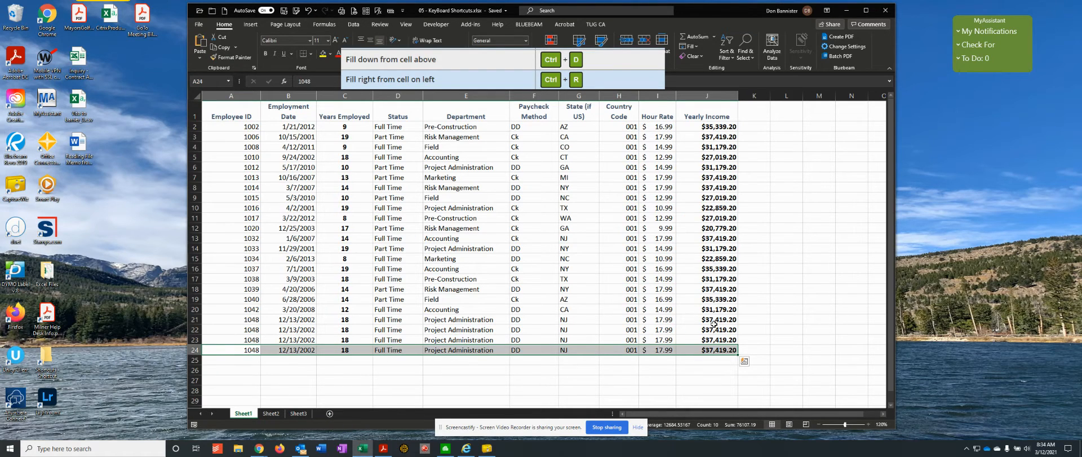
Insert a new column before Paycheck Method and fill it right with the Department column's contents
{"action": "left_click_drag", "start_coordinate": [509, 58], "coordinate": [508, 54]}
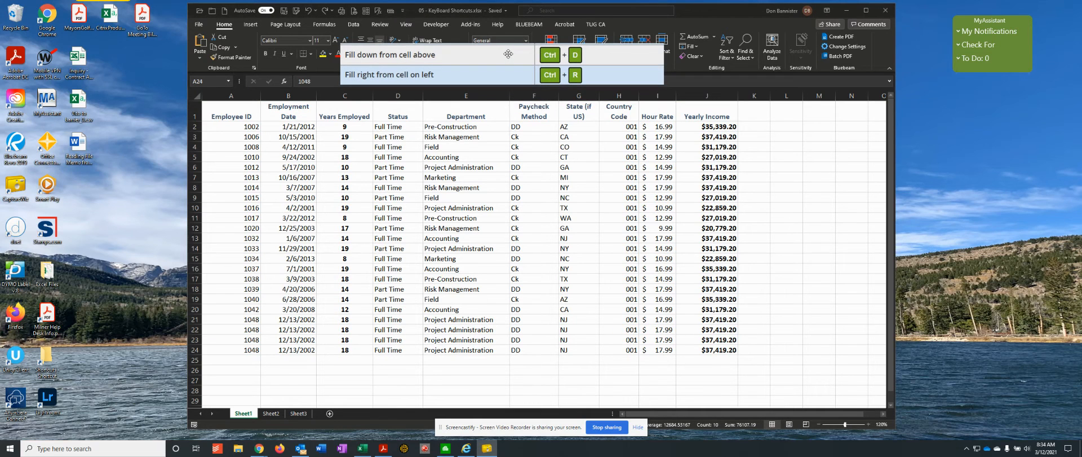
{"action": "left_click", "coordinate": [532, 98]}
{"action": "left_click", "coordinate": [532, 95]}
{"action": "right_click", "coordinate": [532, 95]}
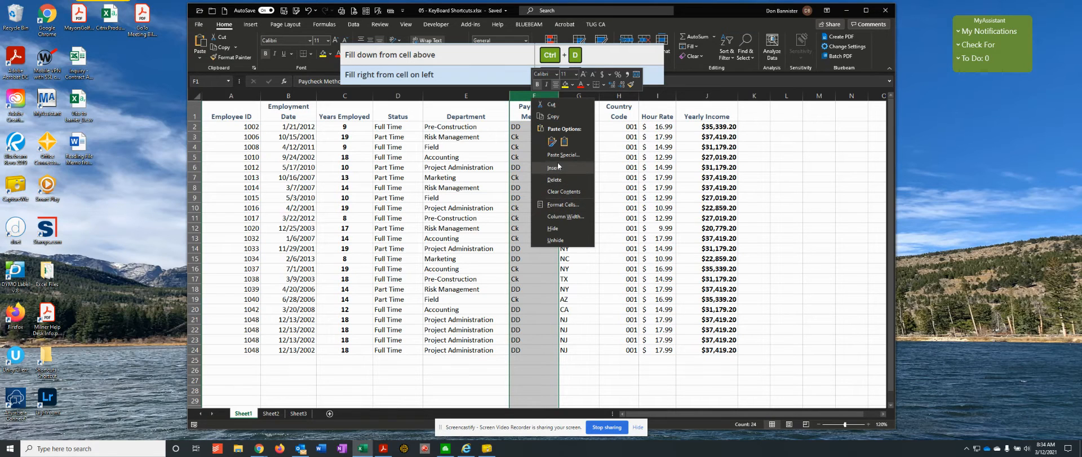
{"action": "left_click", "coordinate": [546, 170]}
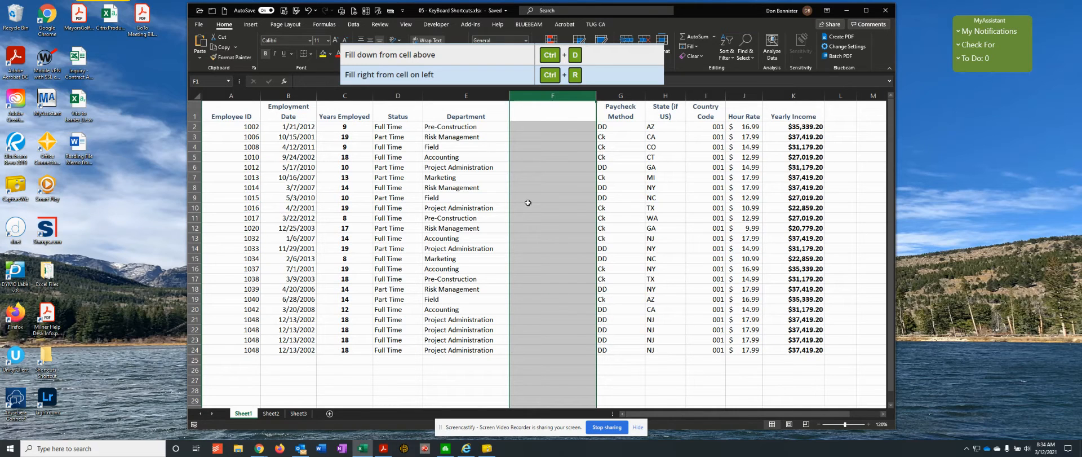
{"action": "key", "text": "ctrl+r"}
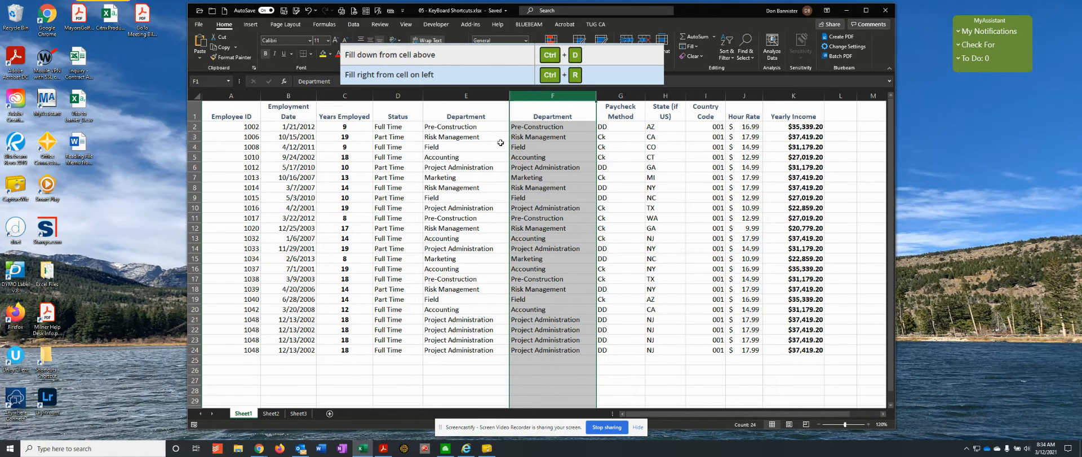
Clear the duplicate Department entries in column F and delete that column
{"action": "left_click", "coordinate": [519, 60]}
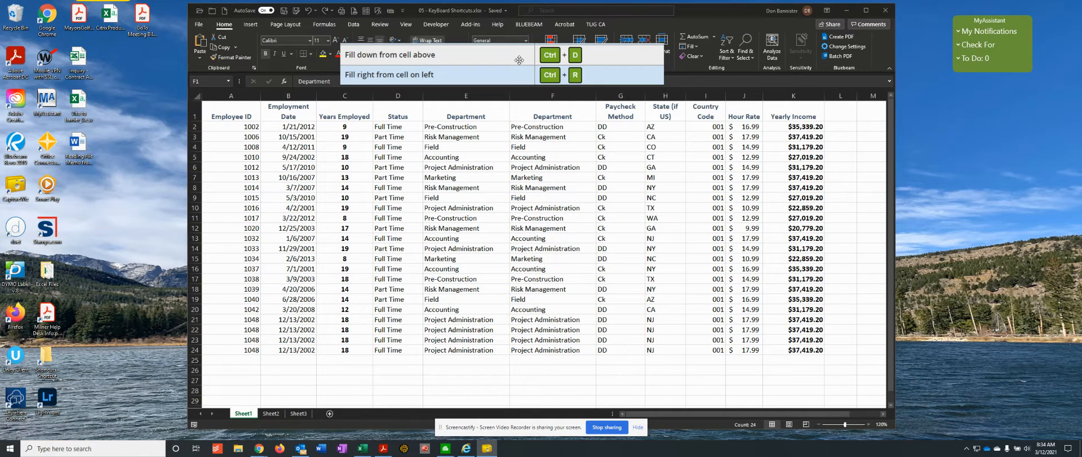
{"action": "left_click_drag", "start_coordinate": [519, 60], "coordinate": [1081, 79]}
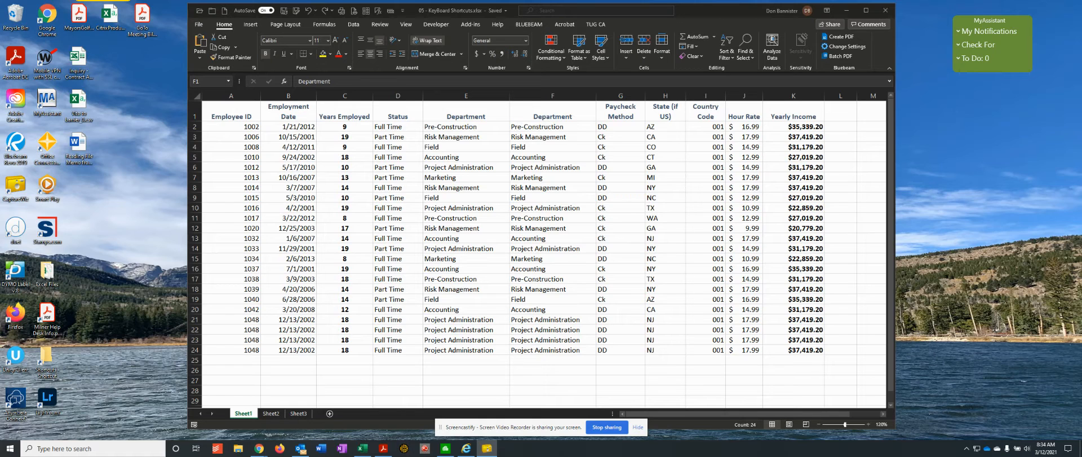
{"action": "left_click_drag", "start_coordinate": [1057, 53], "coordinate": [536, 53]}
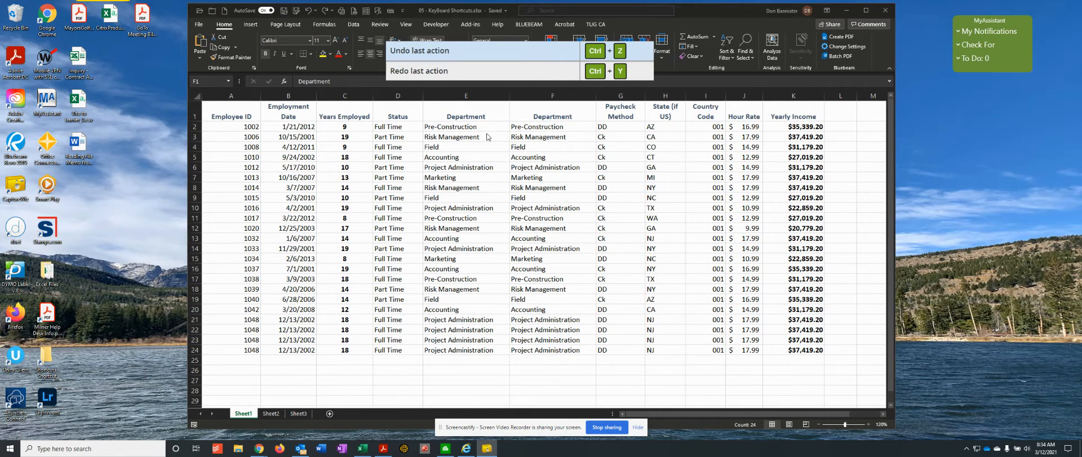
{"action": "key", "text": "ctrl+space"}
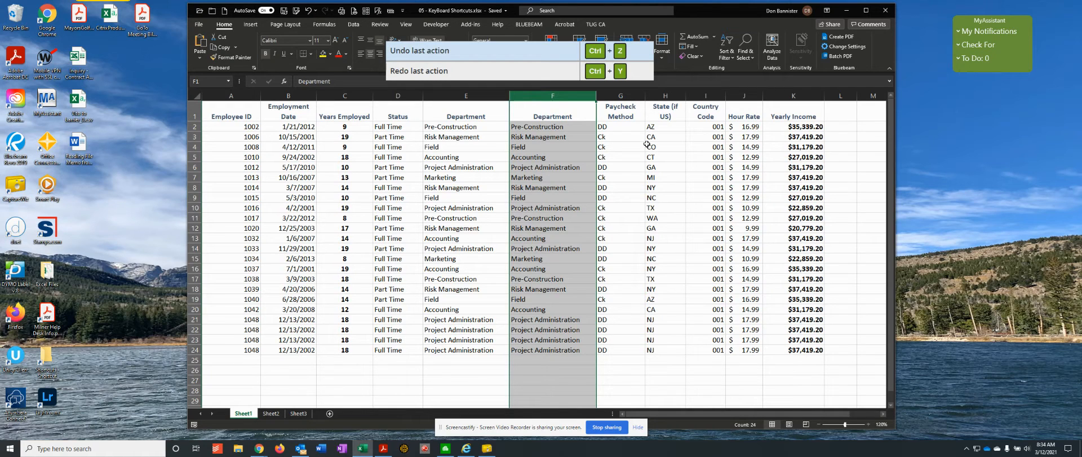
{"action": "key", "text": "Delete"}
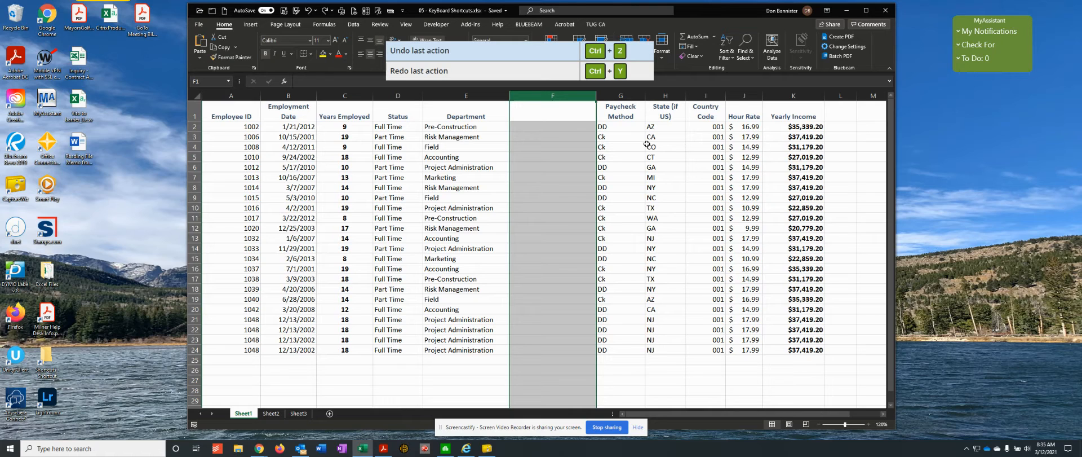
{"action": "key", "text": "ctrl+minus"}
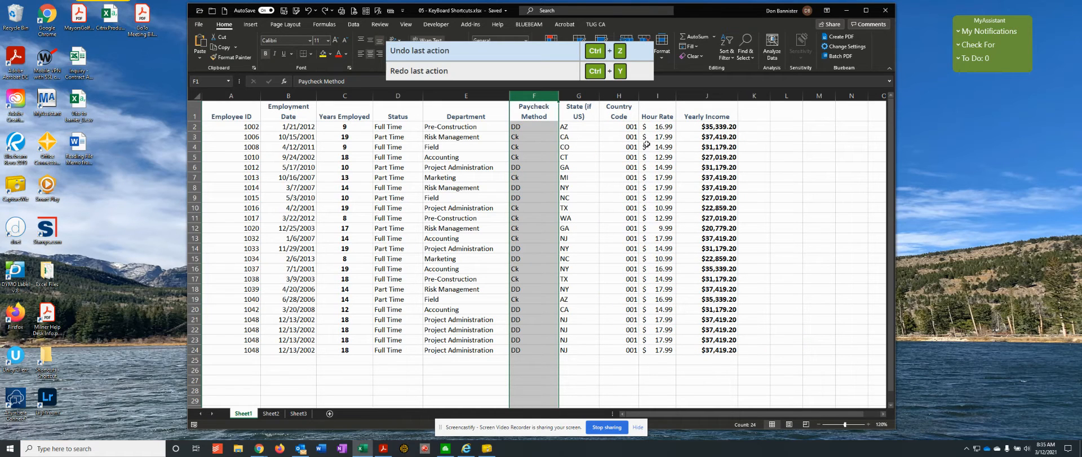
Undo the recent edits back through the row 24 fill and redo that fill
{"action": "key", "text": "ctrl+z"}
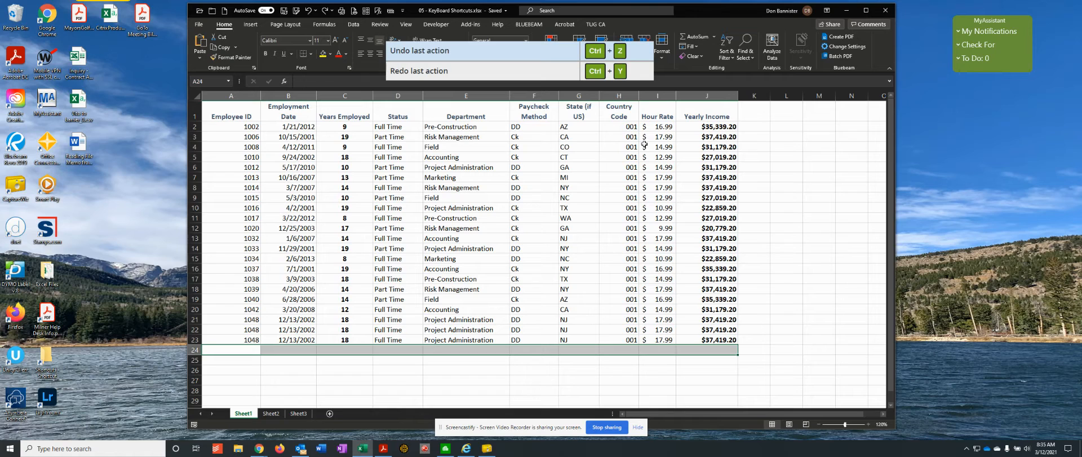
{"action": "key", "text": "ctrl+y"}
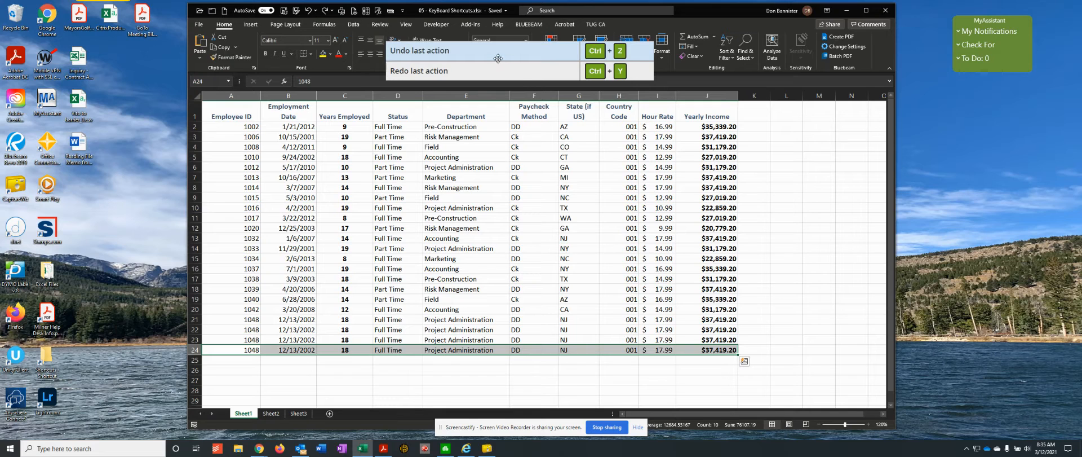
Enter Marketing in Department cell E25 by choosing it from the AutoComplete list
{"action": "left_click_drag", "start_coordinate": [499, 55], "coordinate": [1081, 182]}
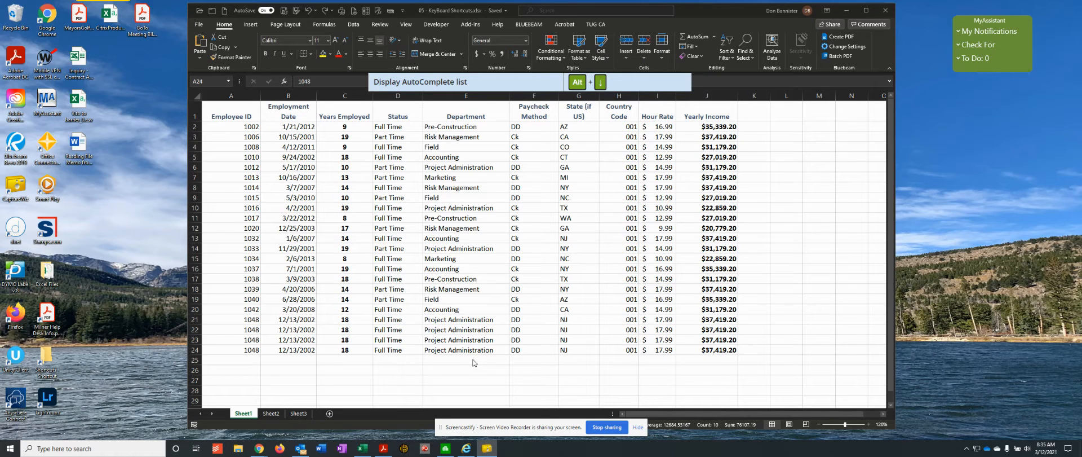
{"action": "key", "text": "shift+space"}
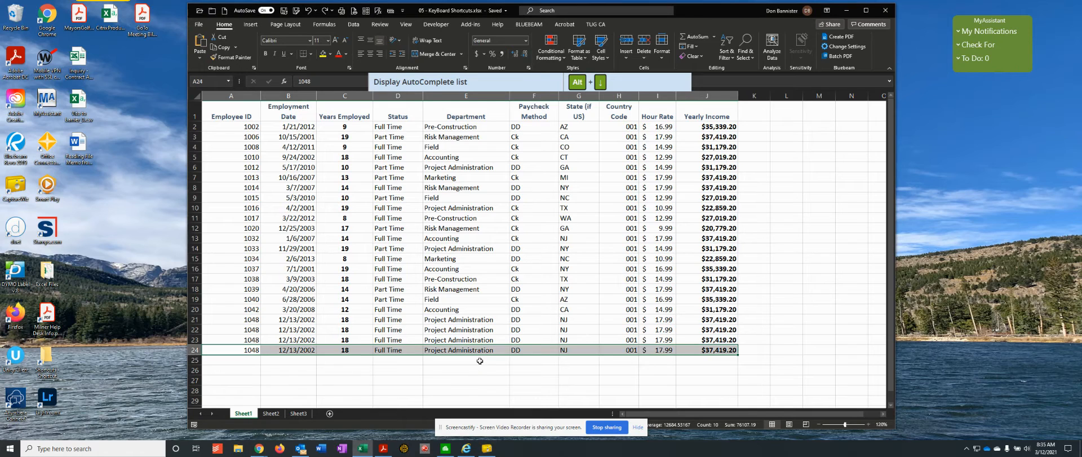
{"action": "left_click", "coordinate": [479, 360]}
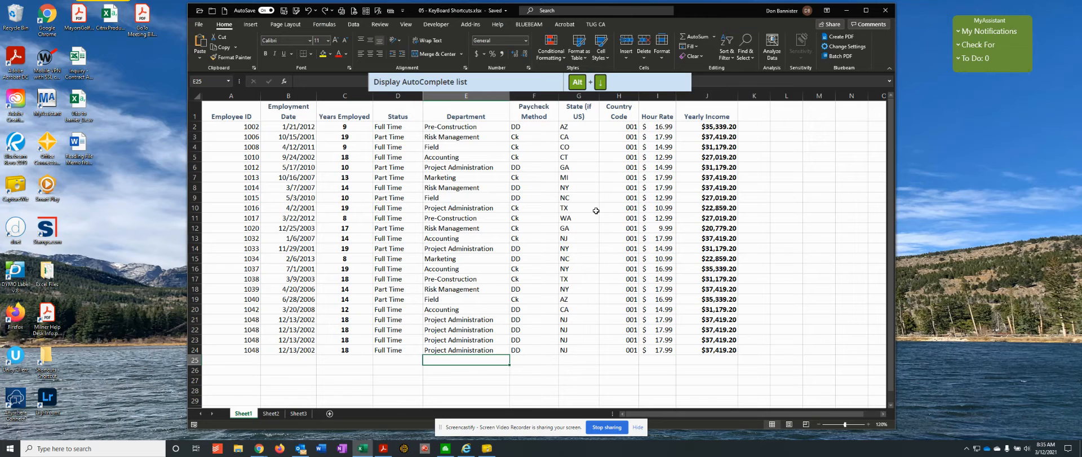
{"action": "key", "text": "alt+Down"}
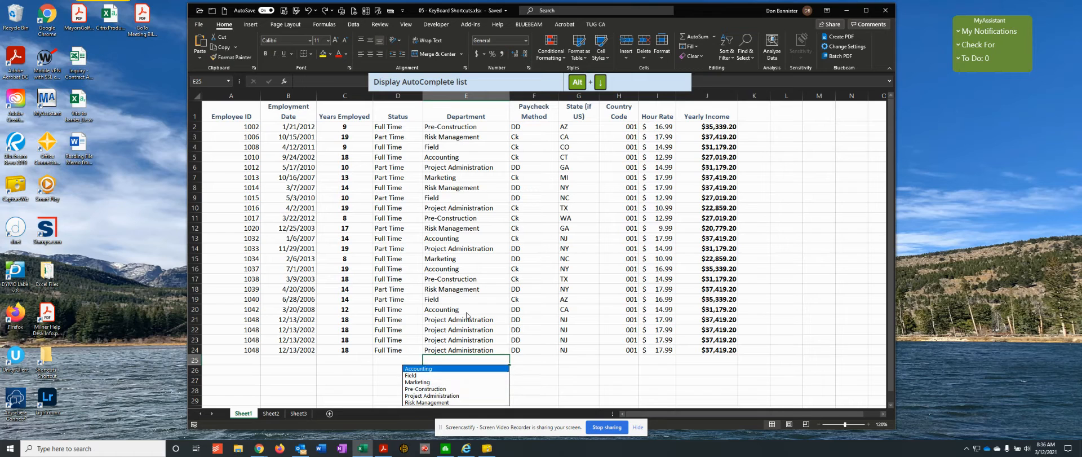
{"action": "left_click", "coordinate": [423, 382]}
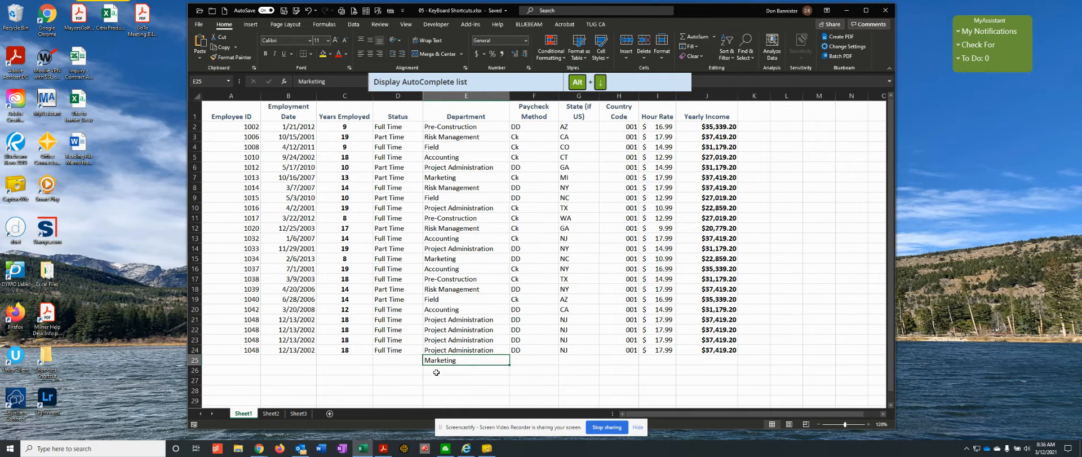
Enter Risk Management in Department cell E26 by choosing it from the AutoComplete list
{"action": "left_click", "coordinate": [436, 372]}
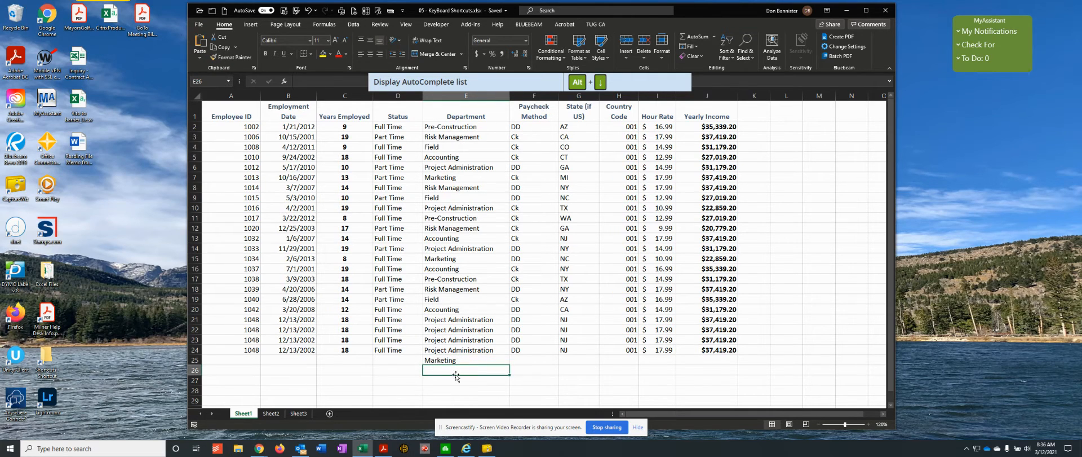
{"action": "key", "text": "alt+Down"}
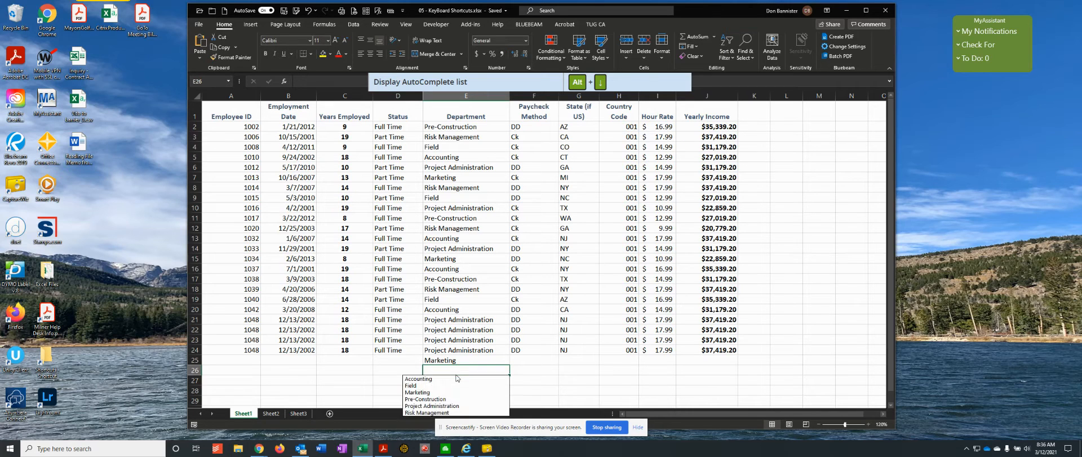
{"action": "left_click", "coordinate": [443, 412]}
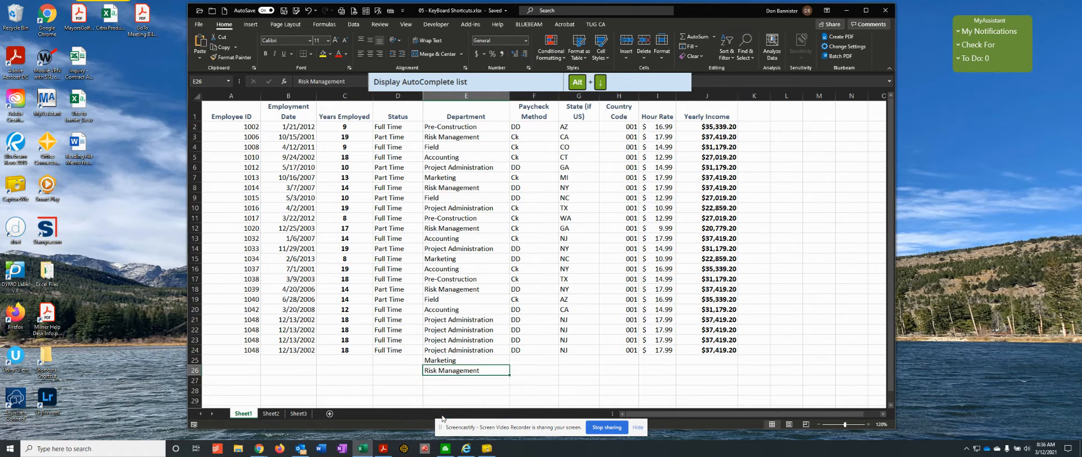
Display the AutoComplete list for Paycheck Method cell F25 without choosing an entry, and select other empty cells in row 25
{"action": "left_click", "coordinate": [545, 361]}
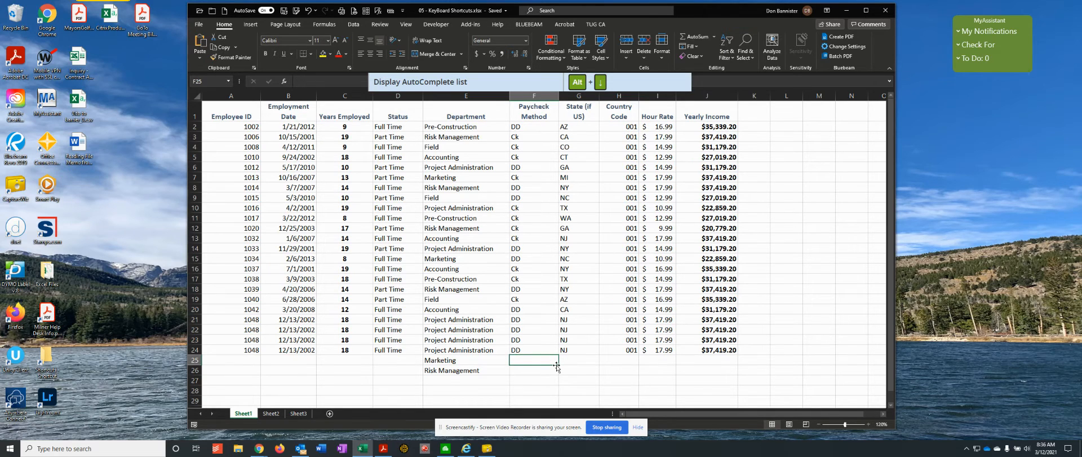
{"action": "key", "text": "alt+Down"}
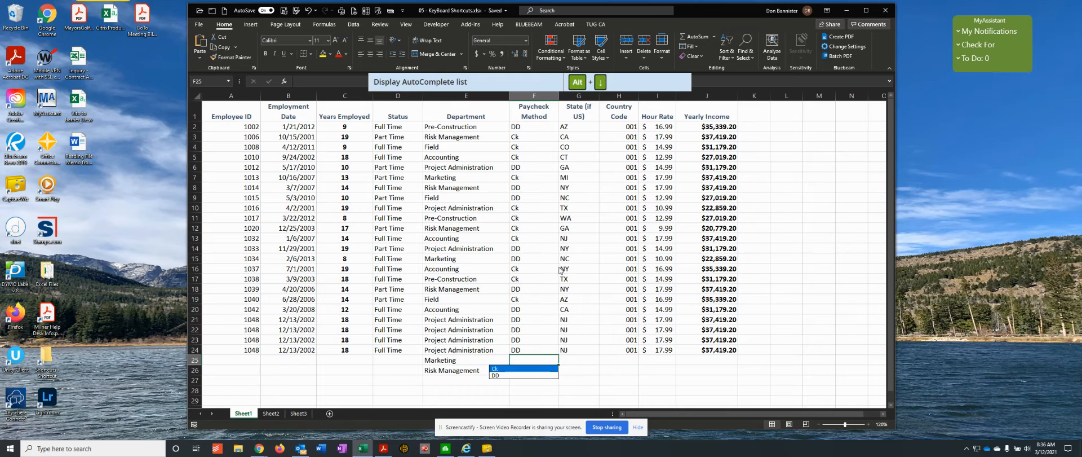
{"action": "left_click", "coordinate": [655, 359]}
{"action": "left_click", "coordinate": [655, 359]}
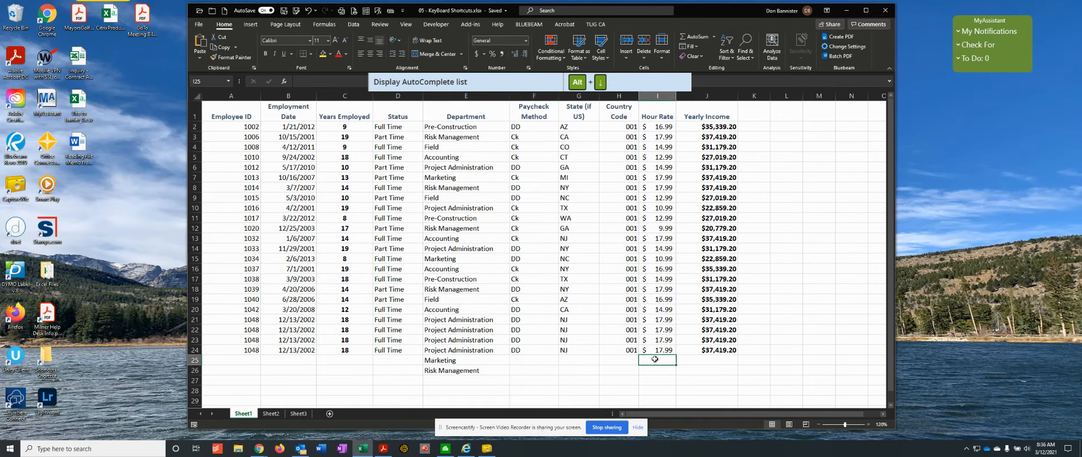
{"action": "left_click", "coordinate": [698, 356]}
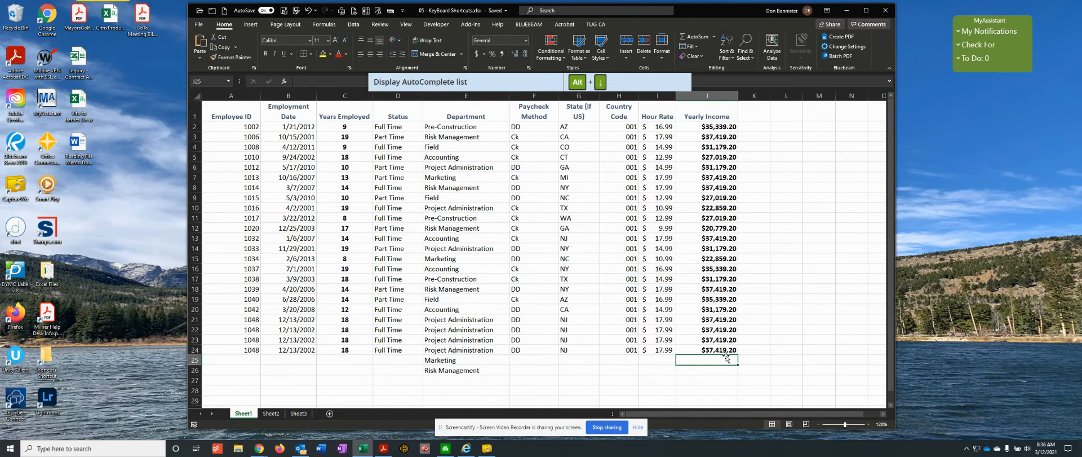
{"action": "left_click_drag", "start_coordinate": [726, 356], "coordinate": [566, 361]}
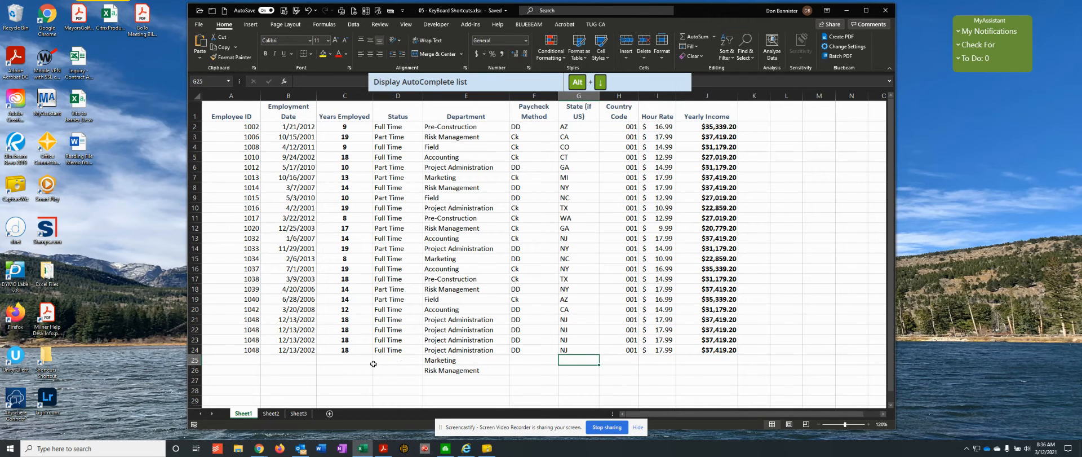